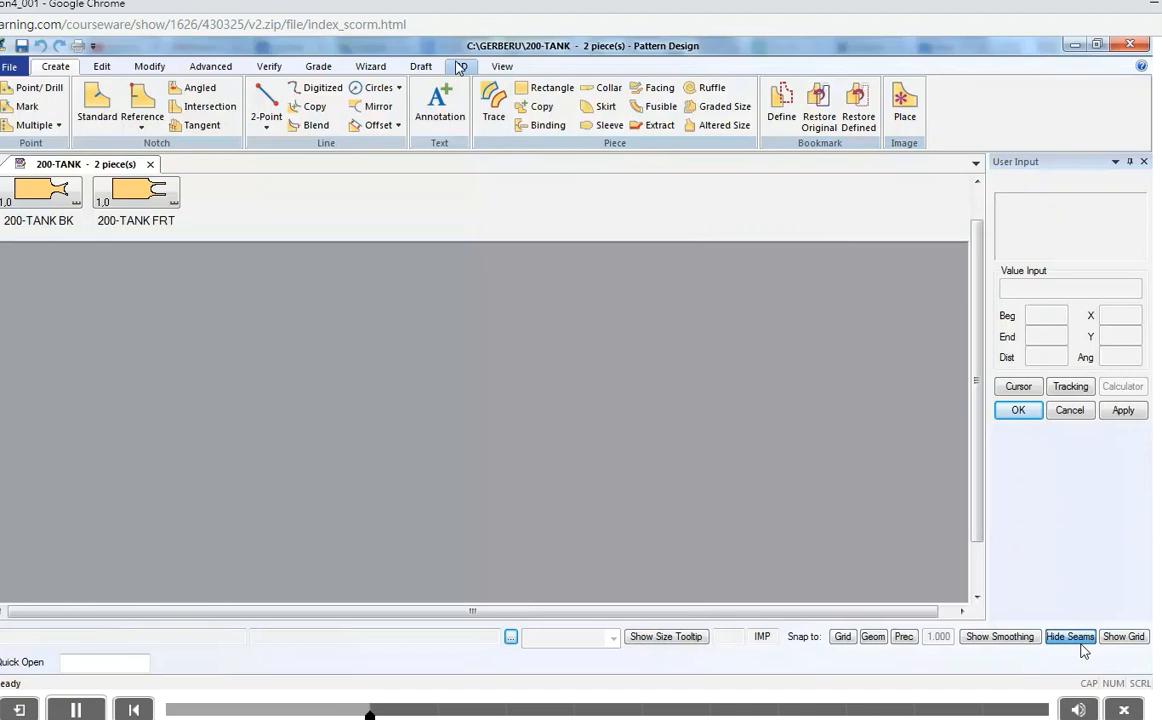
Step: Watch the lesson demonstrate the 3D tools and Cloth Simulation for the 200-TANK pieces
click(459, 66)
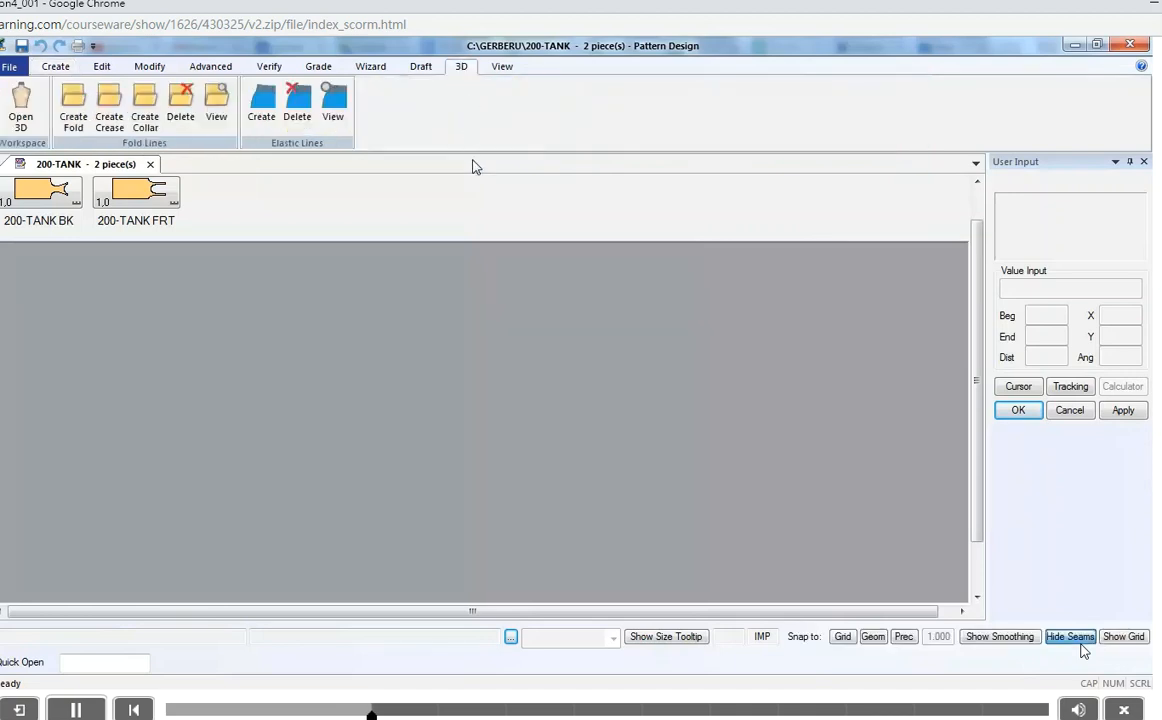
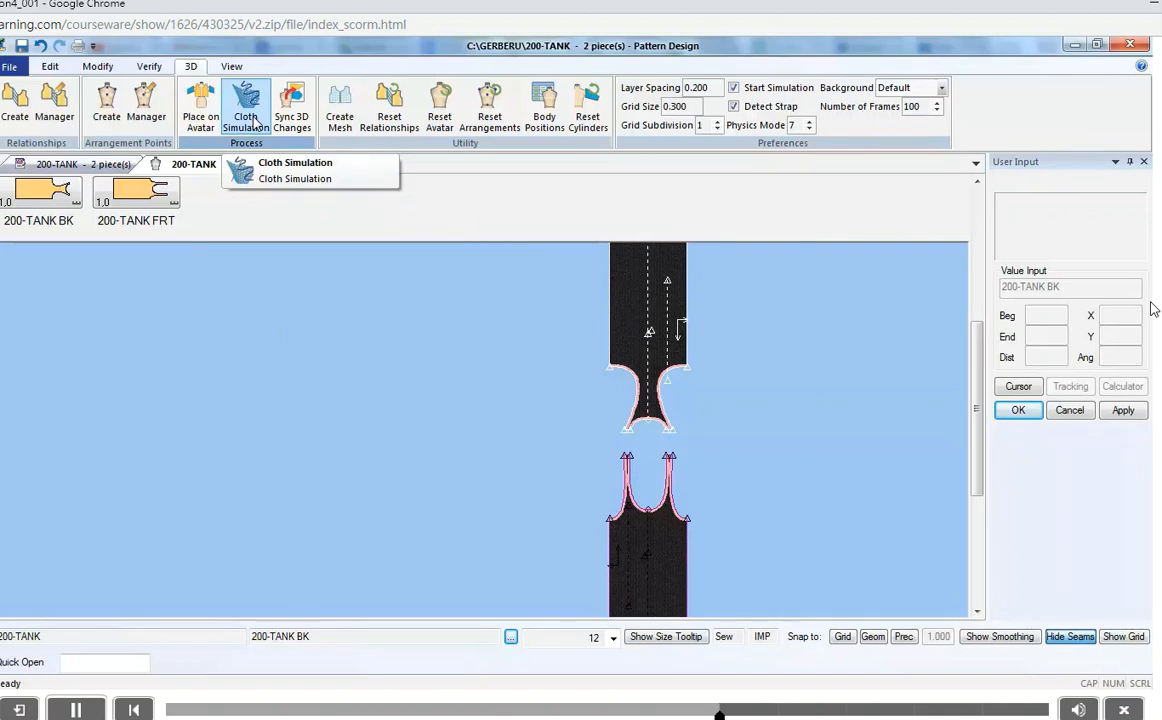
click(250, 118)
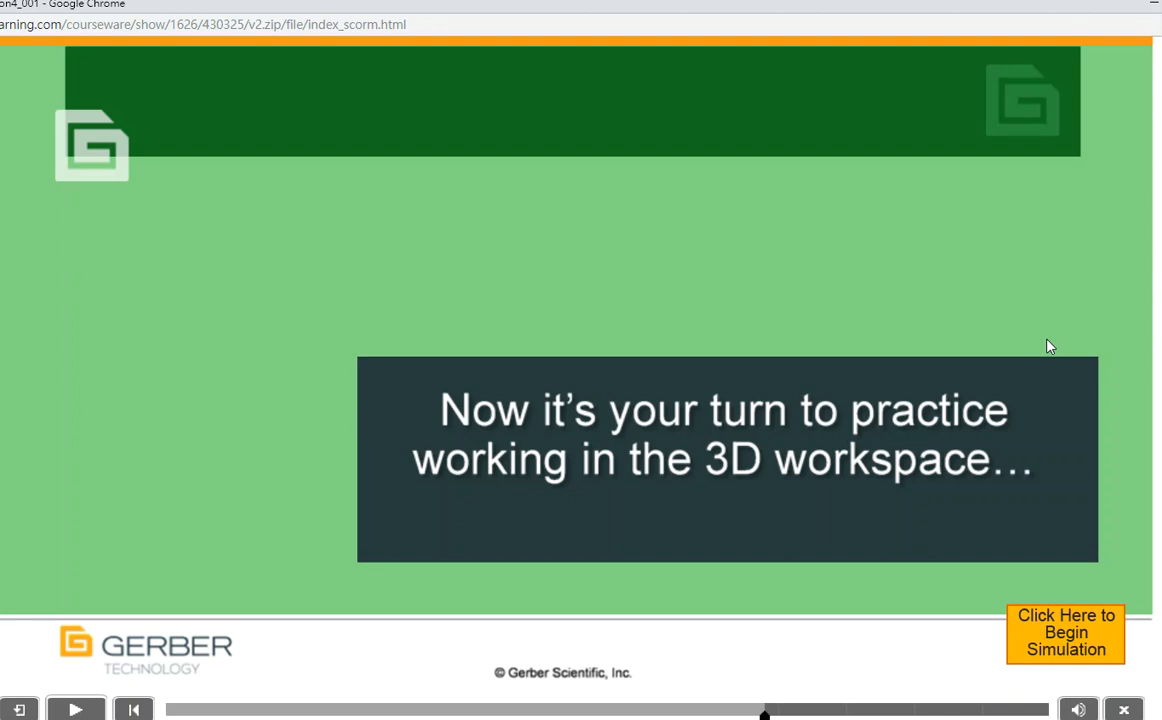
Step: Begin the 3D workspace practice simulation and play it through opening the 200-TANK pieces in 3D
click(1024, 645)
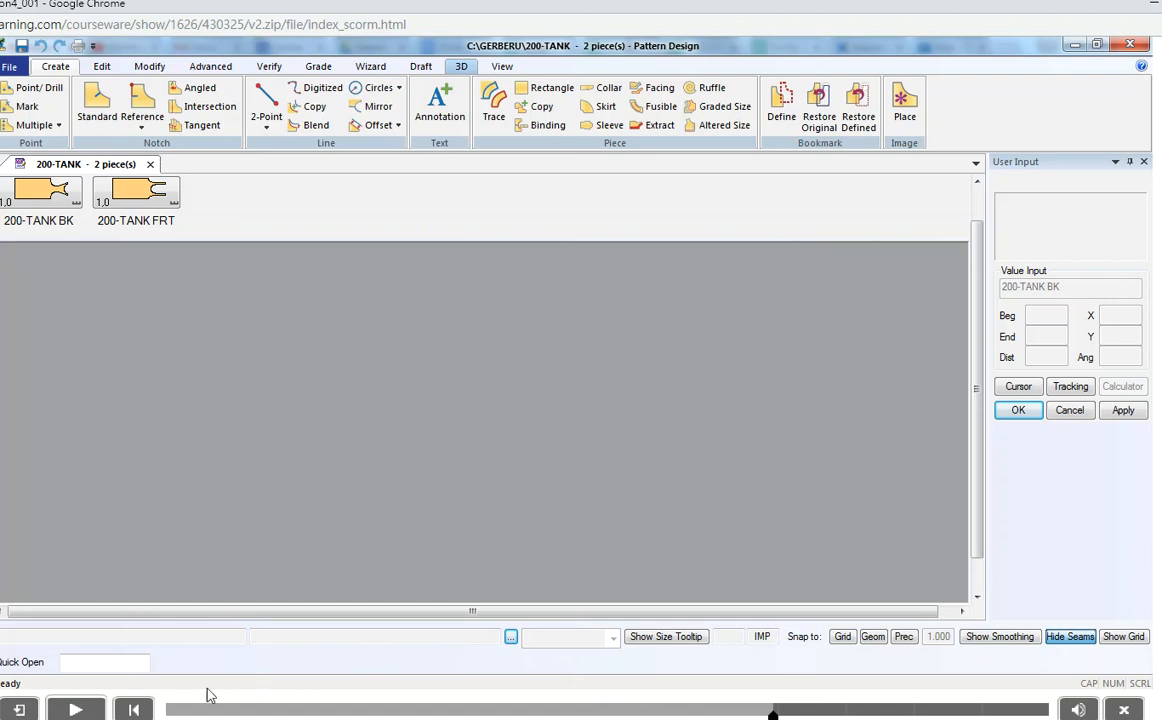
click(87, 709)
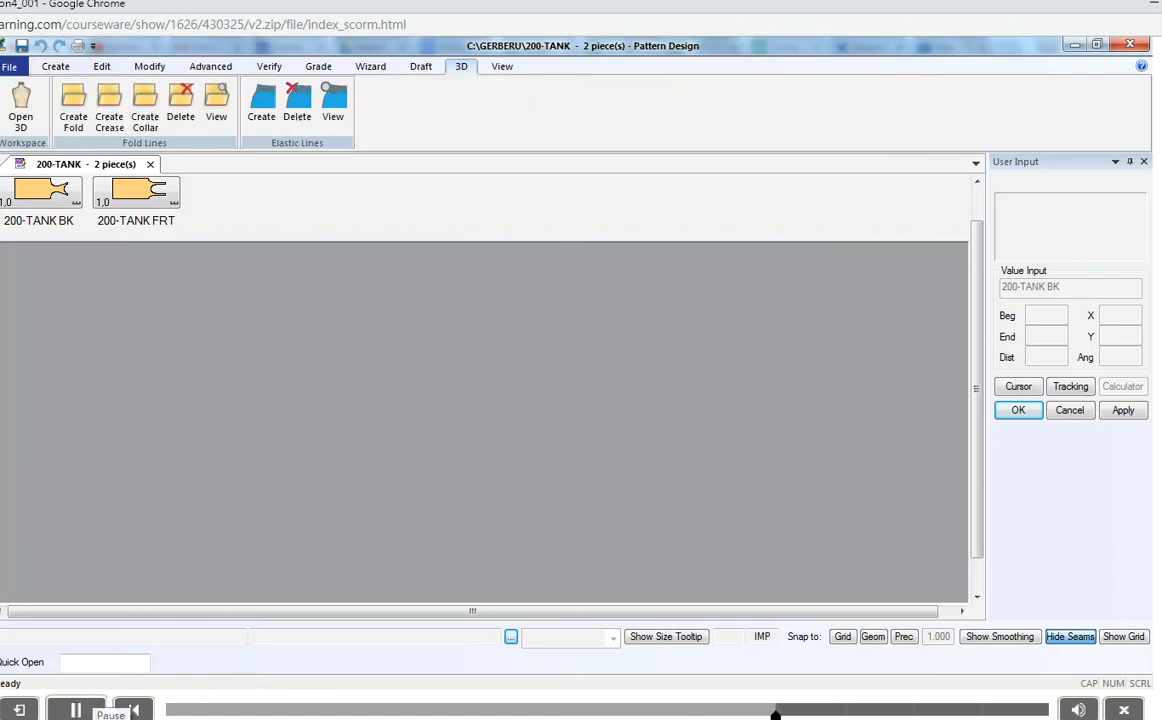
click(77, 710)
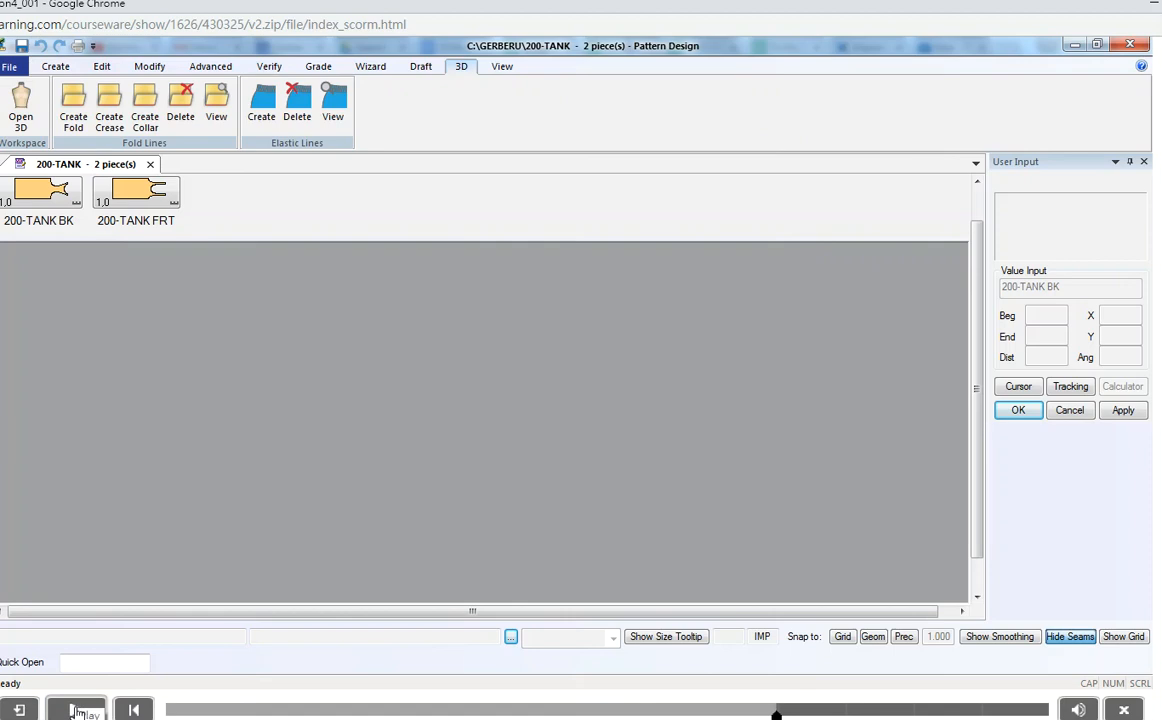
click(77, 710)
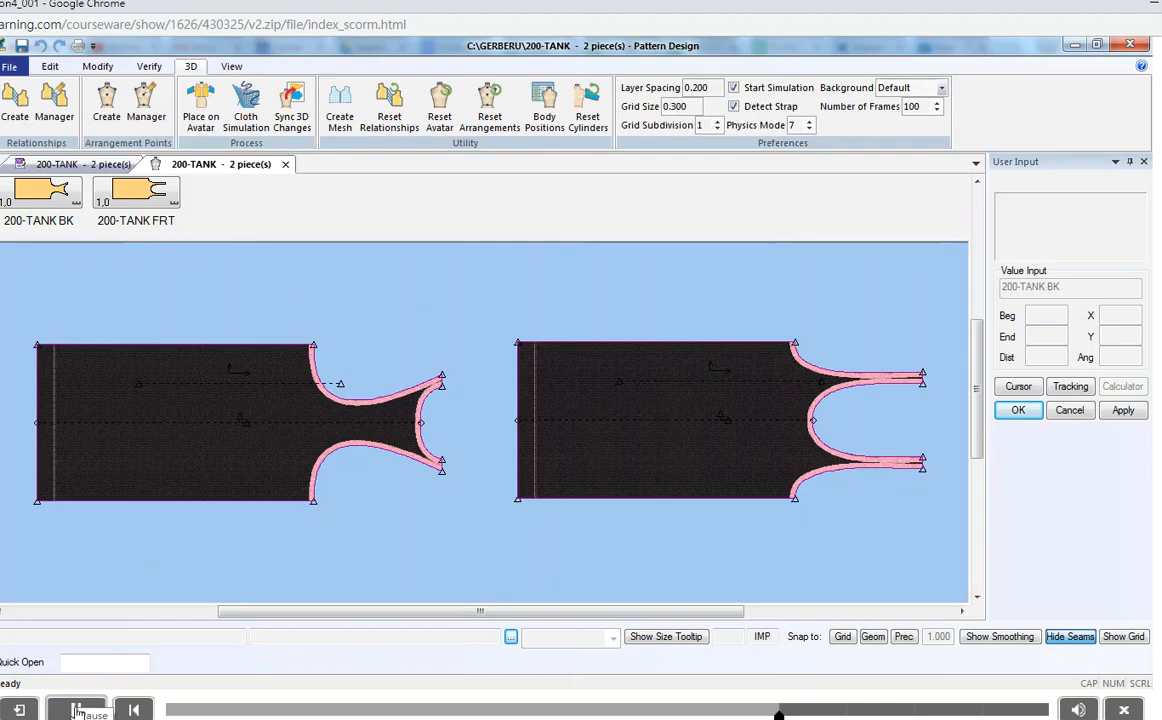
Step: Play the practice in short stretches through rotating the 200-TANK BK piece 90 degrees clockwise
click(77, 710)
click(77, 710)
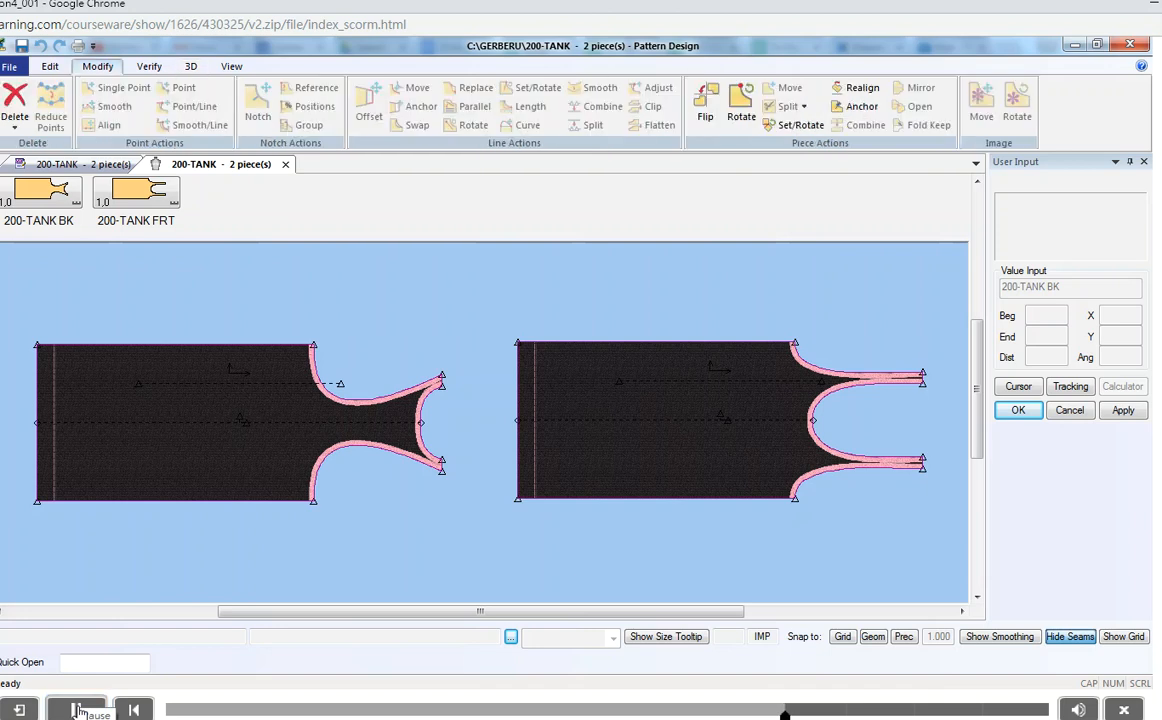
click(77, 710)
click(80, 710)
click(80, 711)
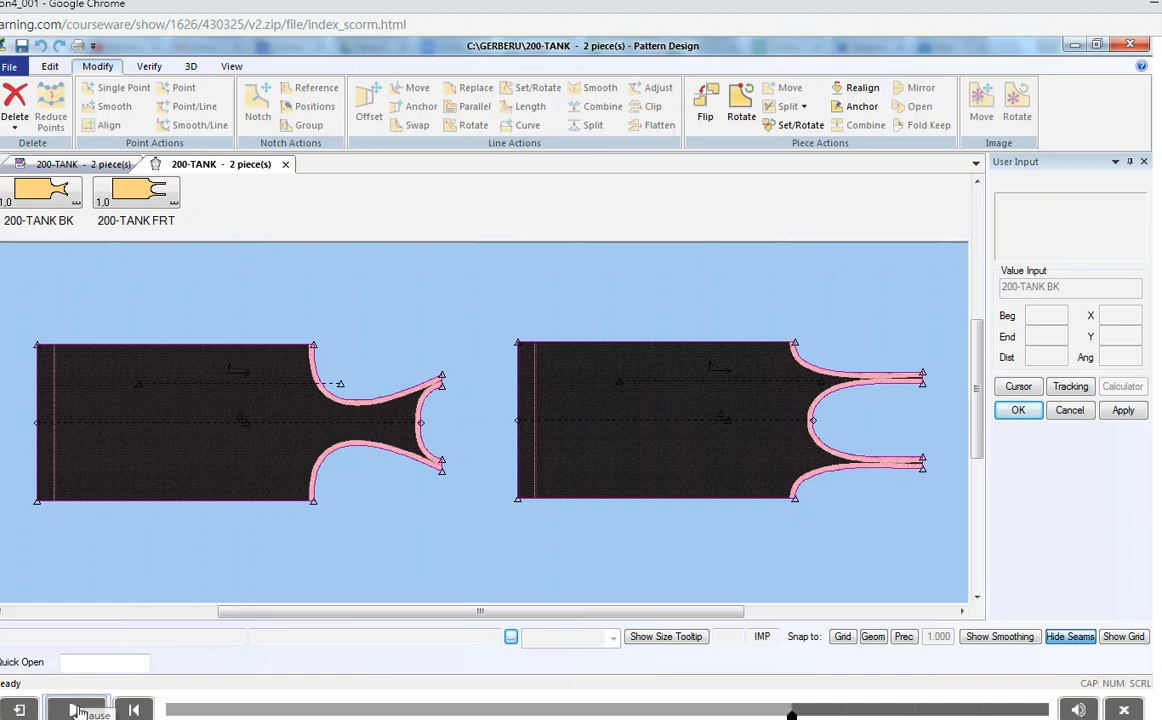
click(78, 711)
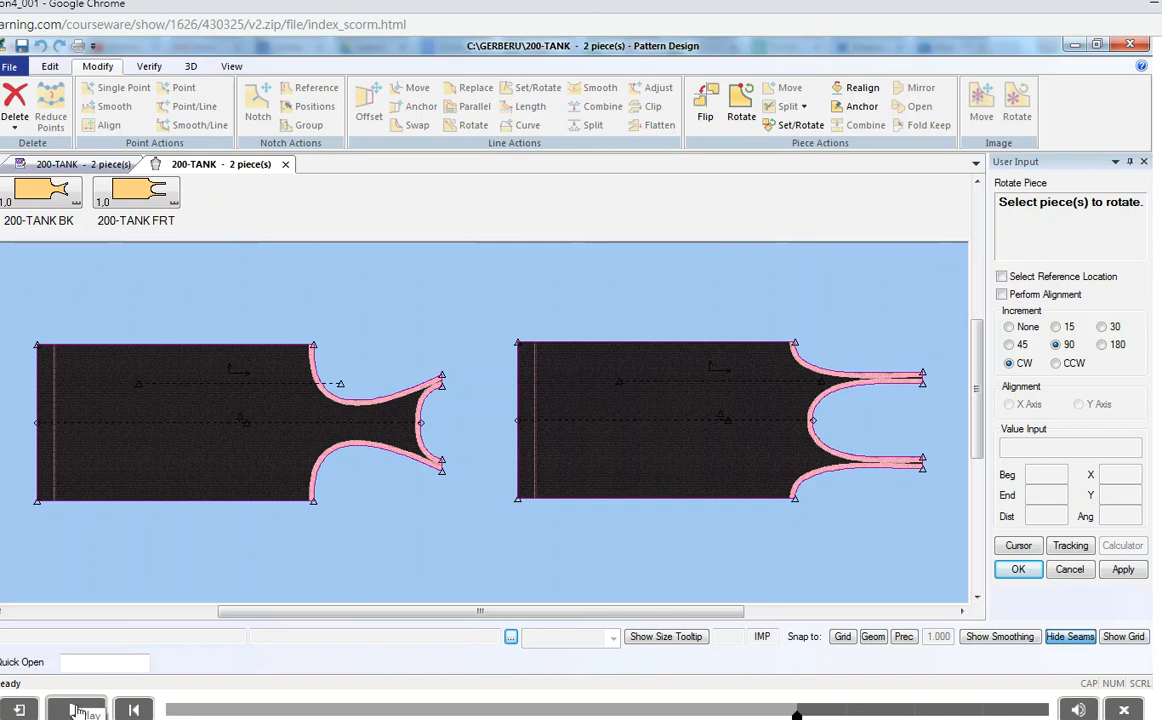
click(76, 710)
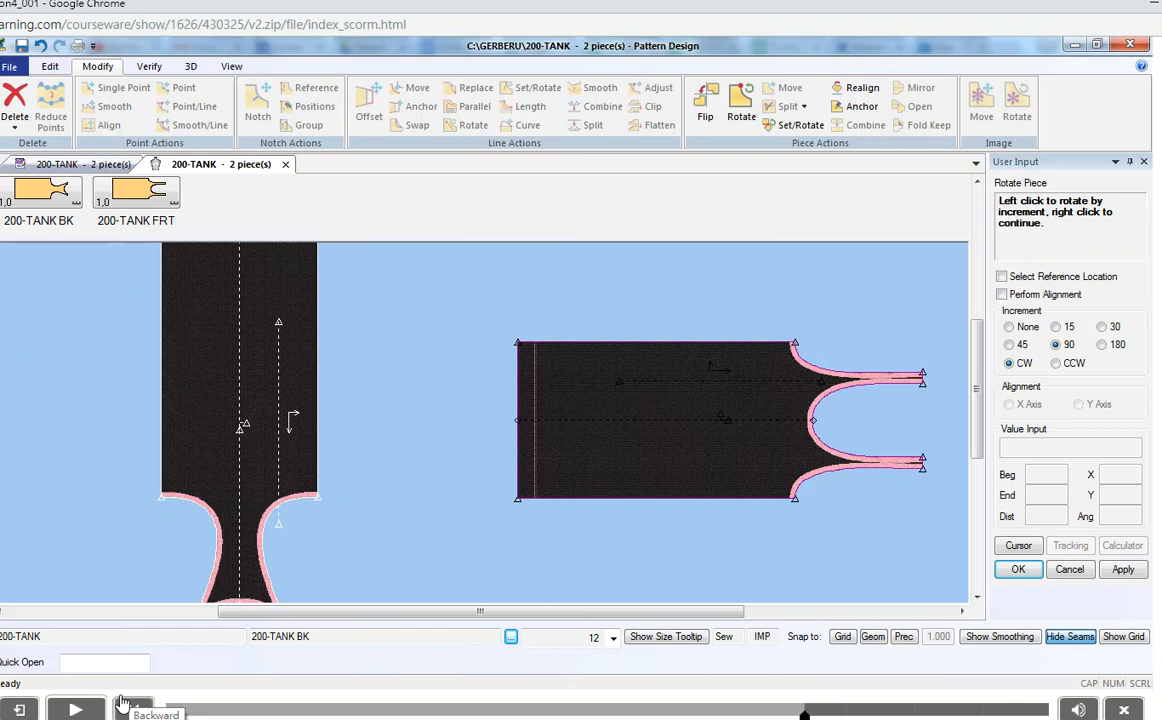
click(93, 708)
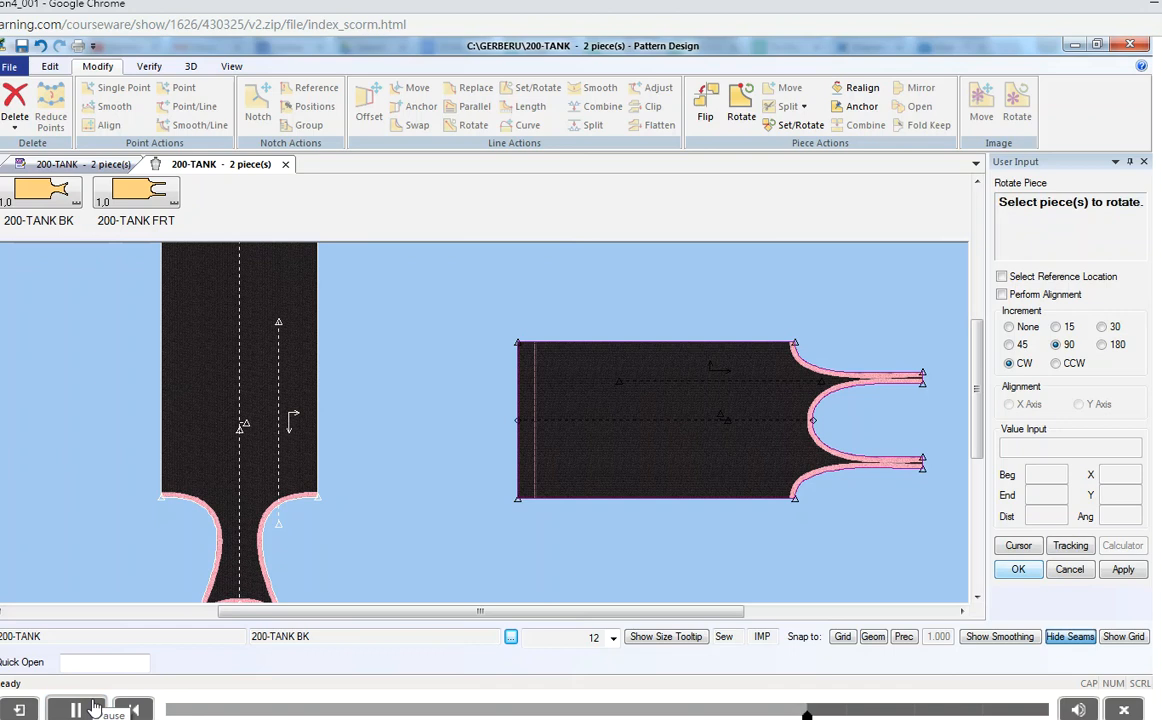
Step: Continue the practice playback through rotating the 200-TANK FRT piece 90 degrees counterclockwise
click(93, 708)
click(78, 708)
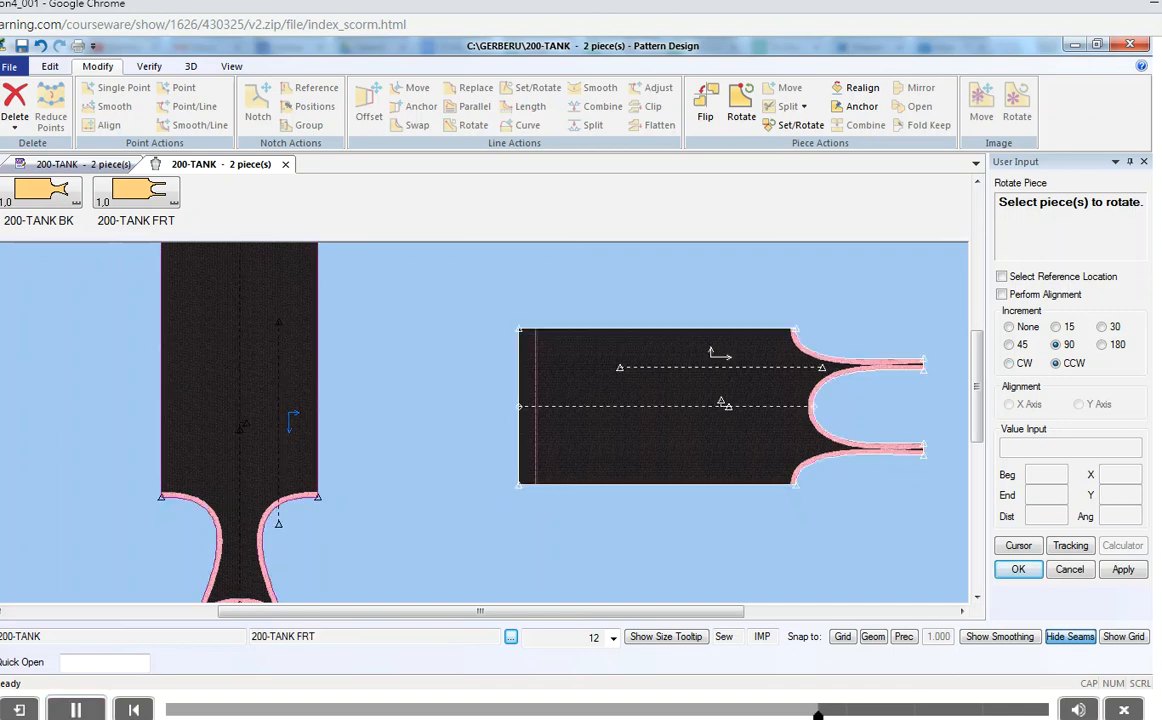
click(75, 709)
click(77, 710)
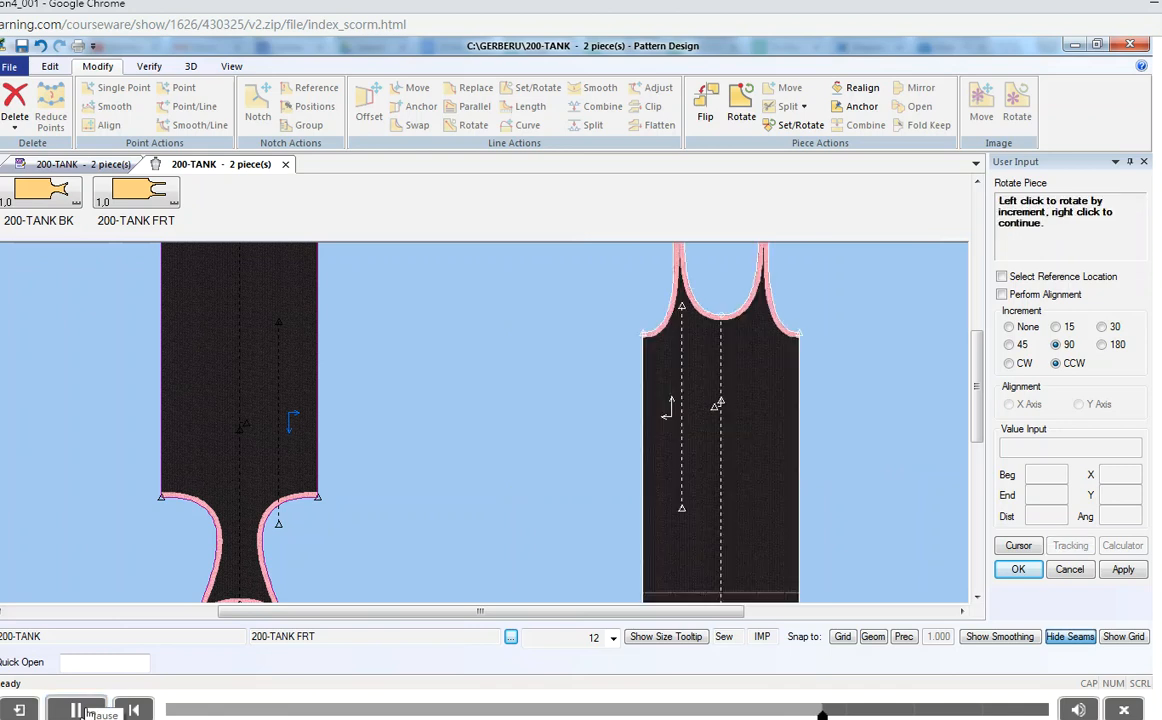
click(77, 710)
click(79, 710)
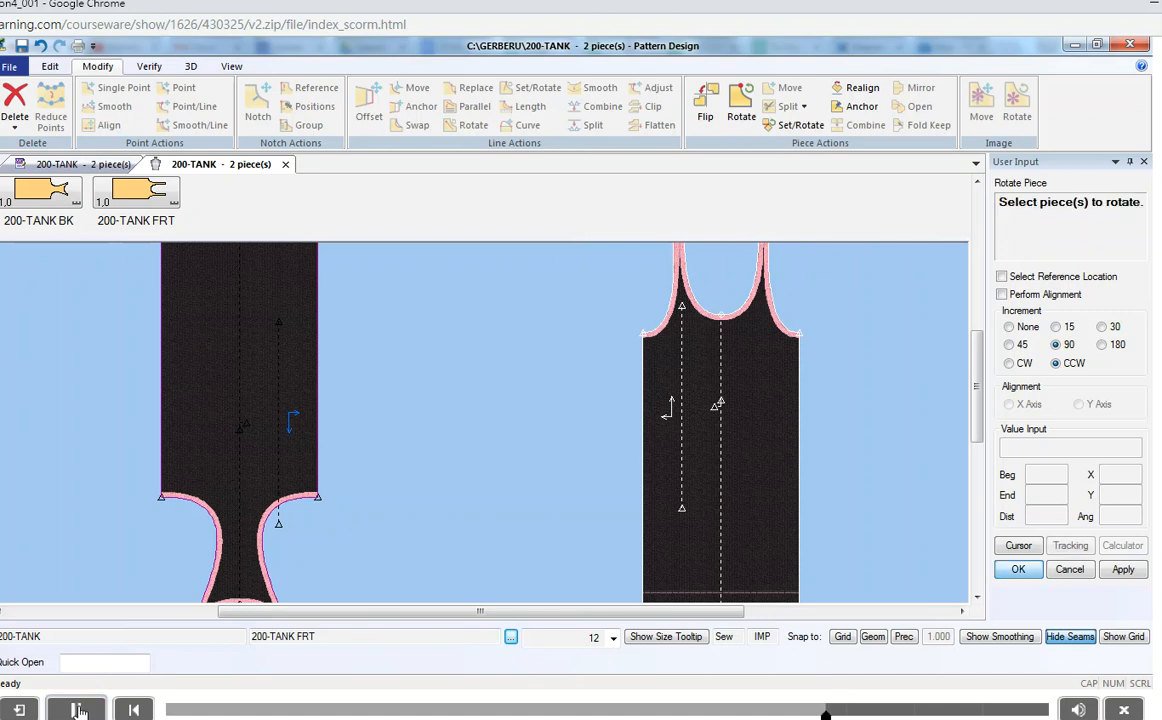
Step: Play the practice through aligning the back piece directly above the front piece, with their straps facing each other
click(79, 710)
click(79, 710)
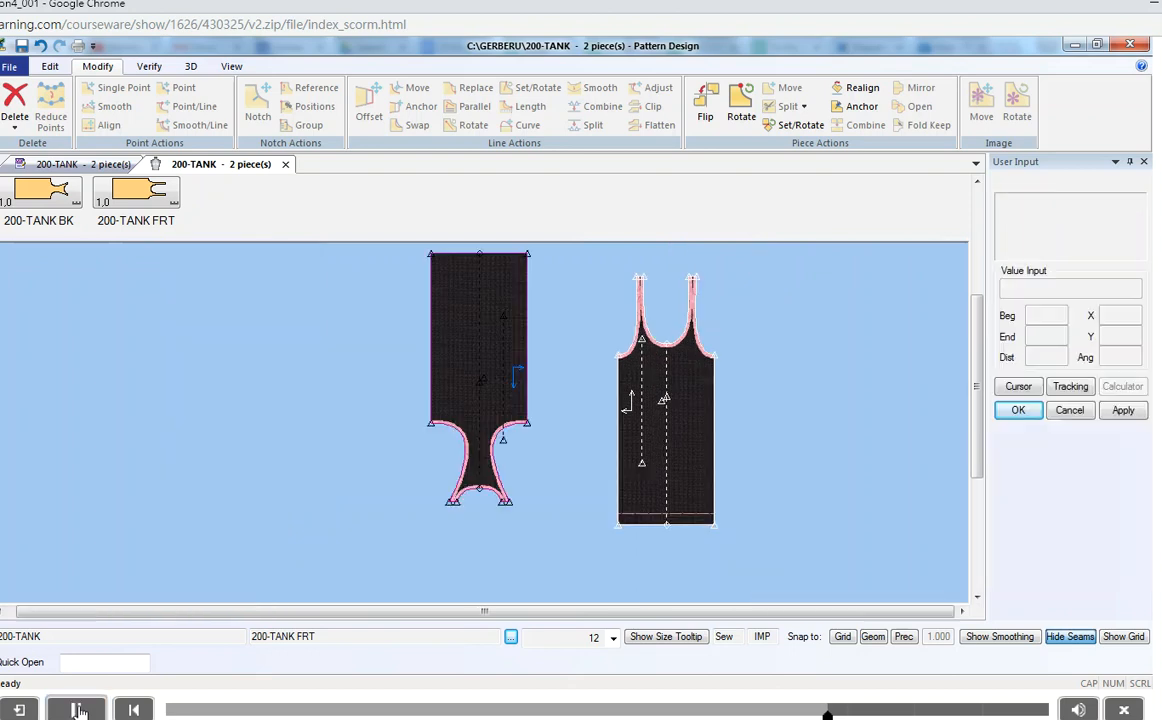
click(79, 710)
click(76, 710)
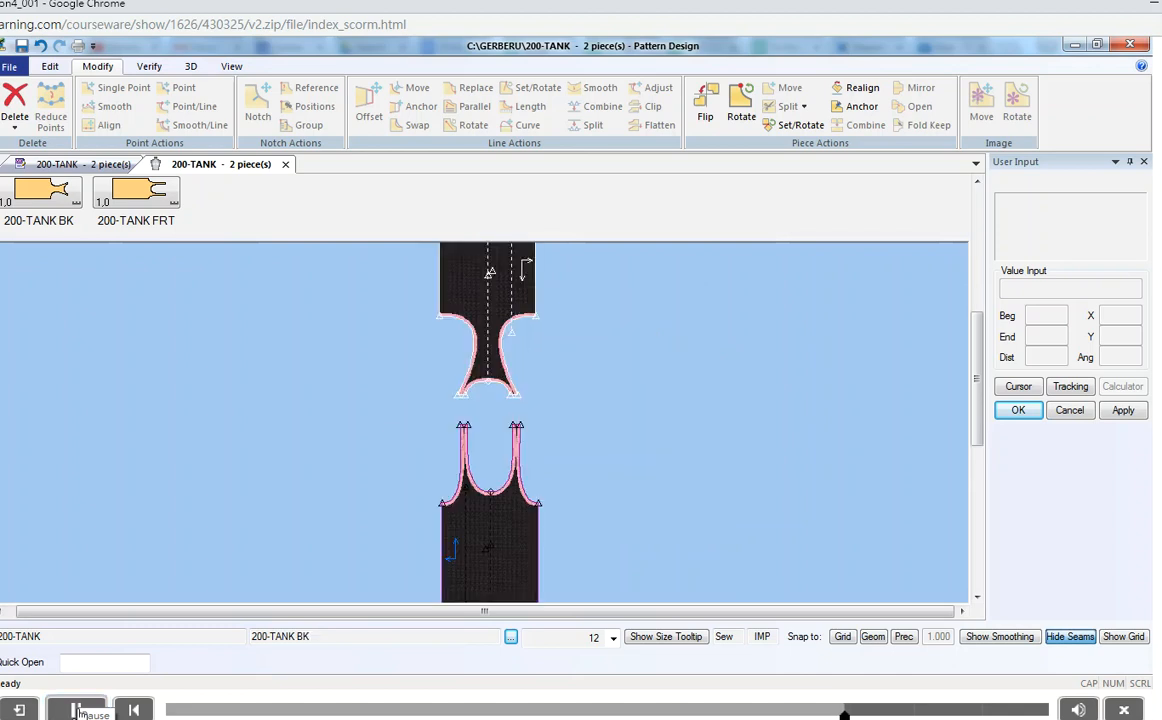
click(80, 710)
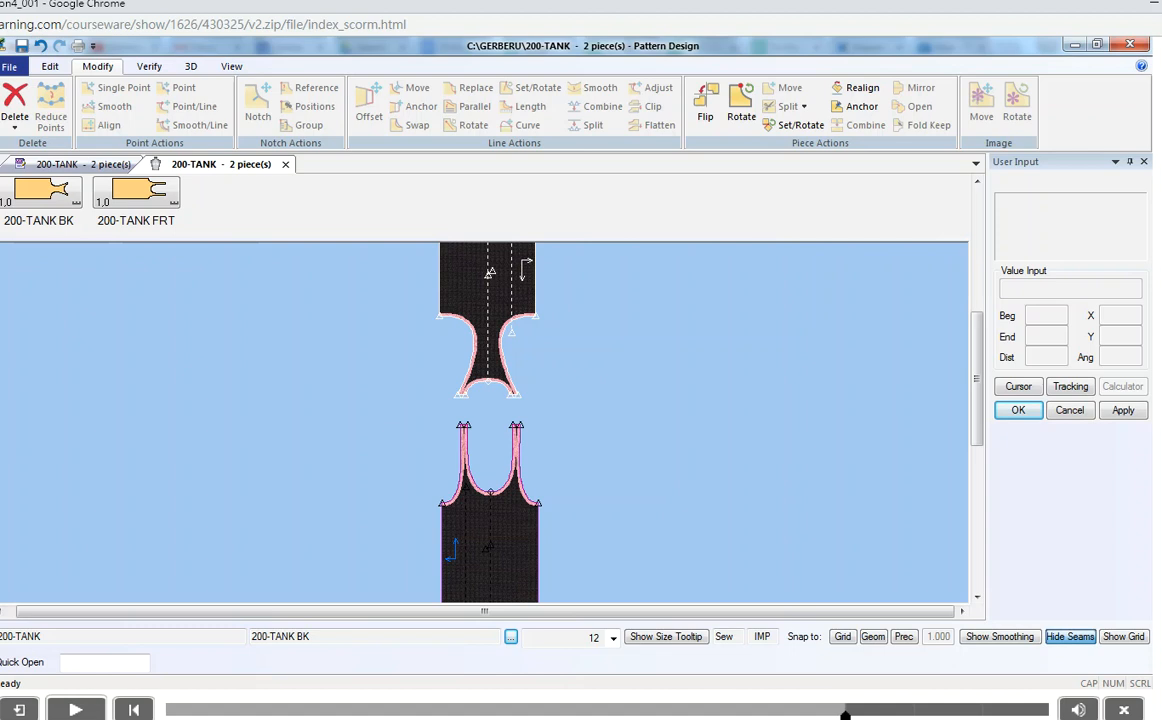
Step: Play the practice, pausing between selections, through creating stitching relationships for both side seams of the back and front pieces
click(92, 711)
mouse_move(79, 719)
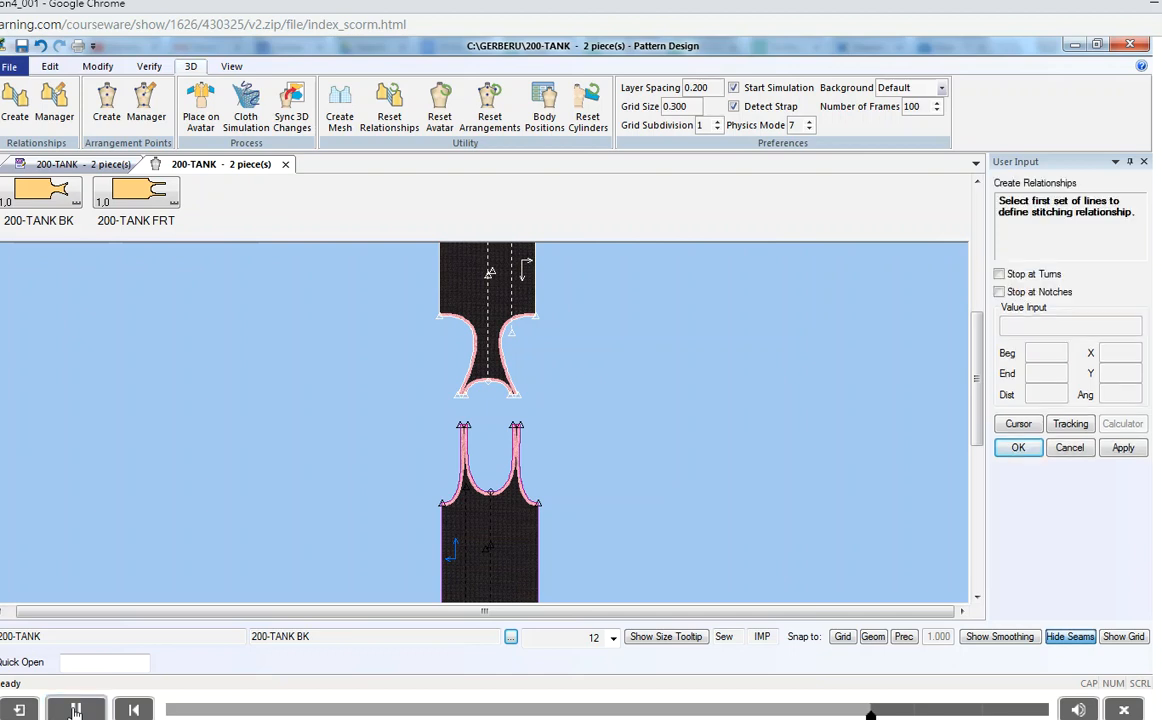
click(75, 711)
click(77, 710)
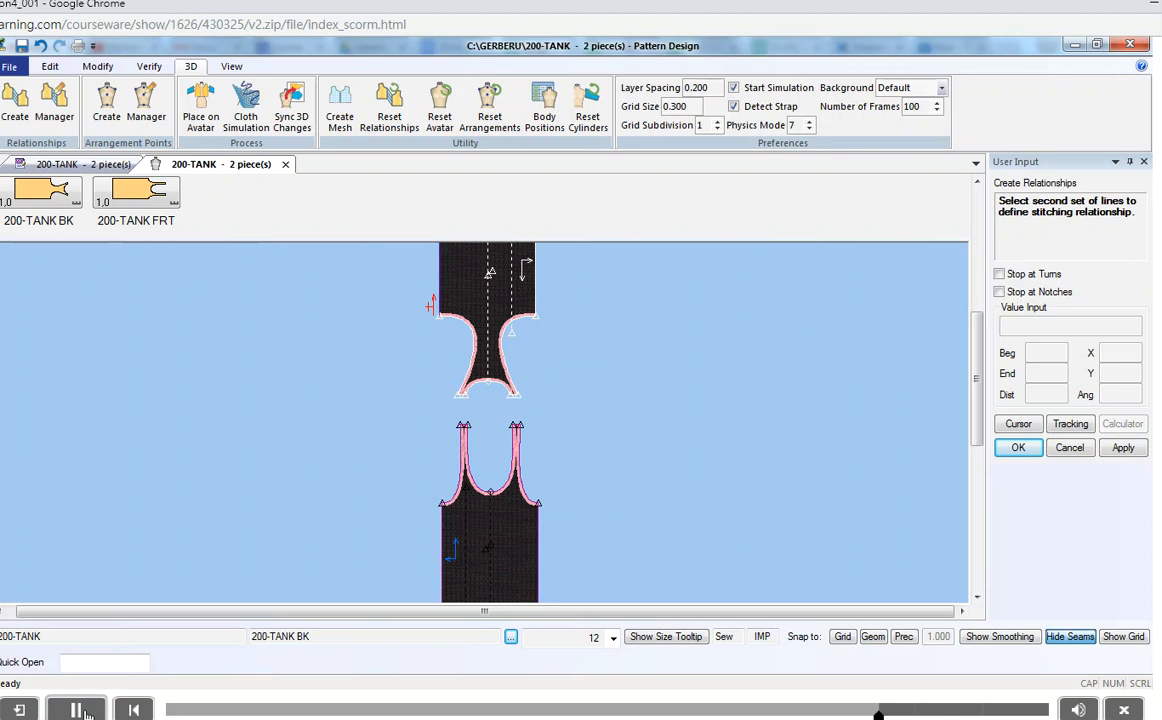
click(76, 710)
click(85, 713)
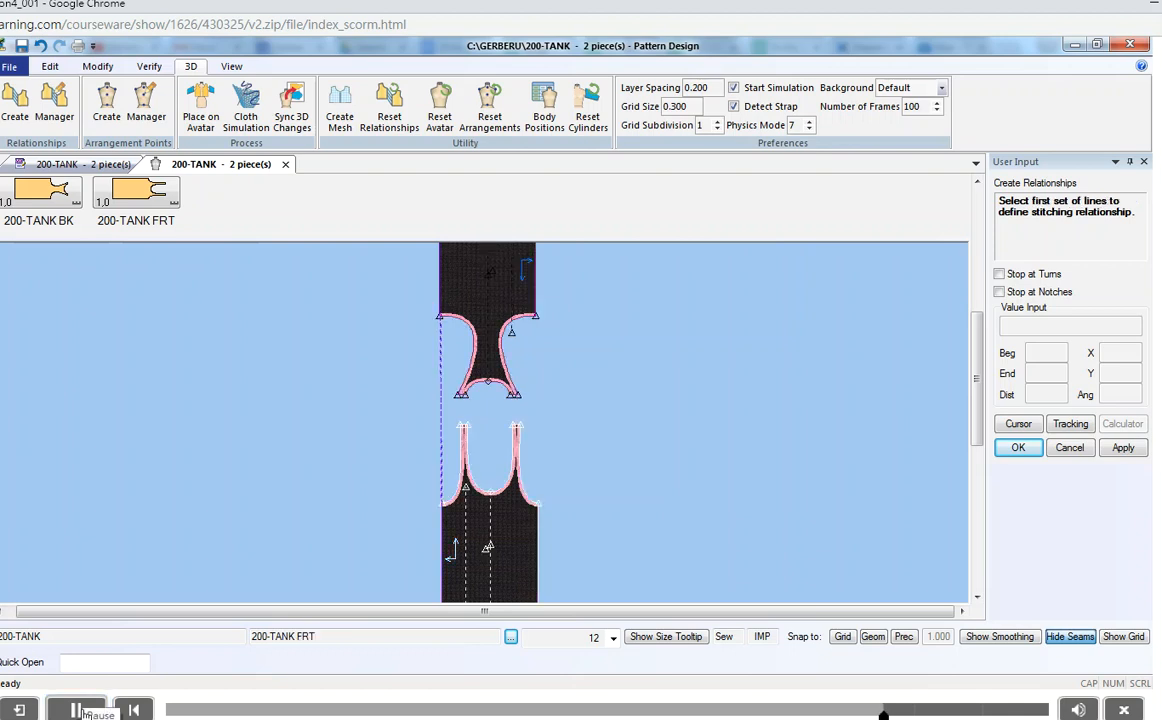
click(85, 713)
click(80, 711)
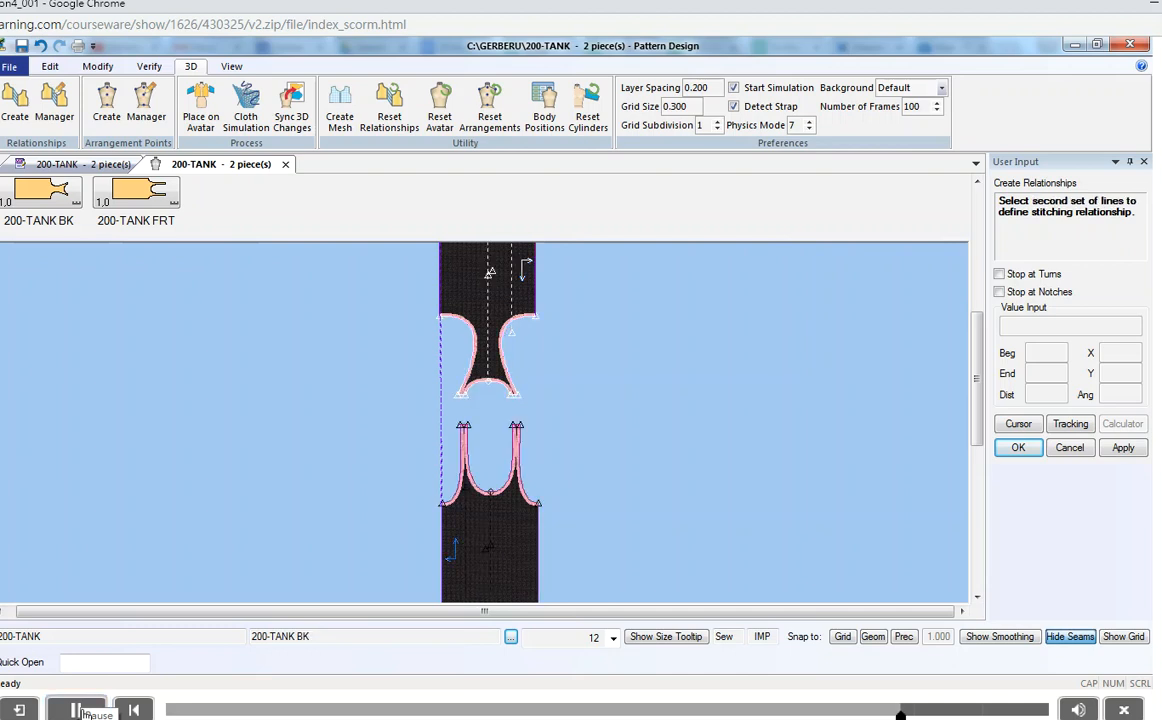
click(78, 710)
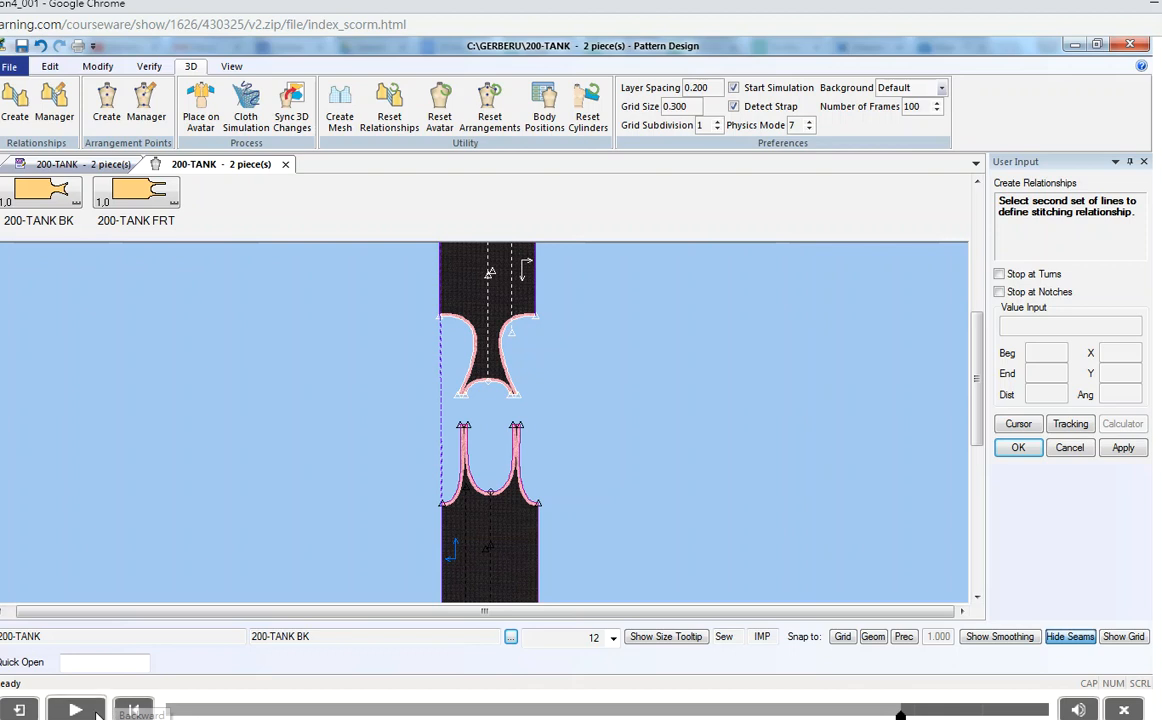
click(88, 711)
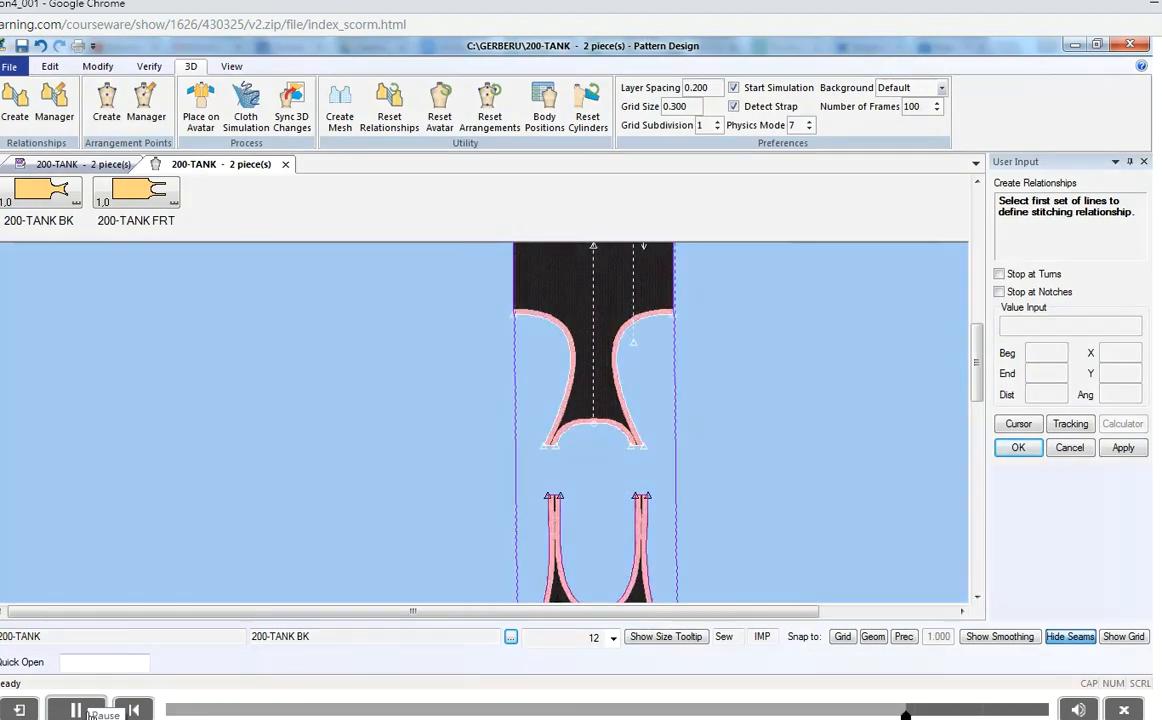
Step: Continue the practice playback through stitching both shoulder strap ends of the back piece to the front piece and ending Create Relationships
click(76, 710)
click(76, 709)
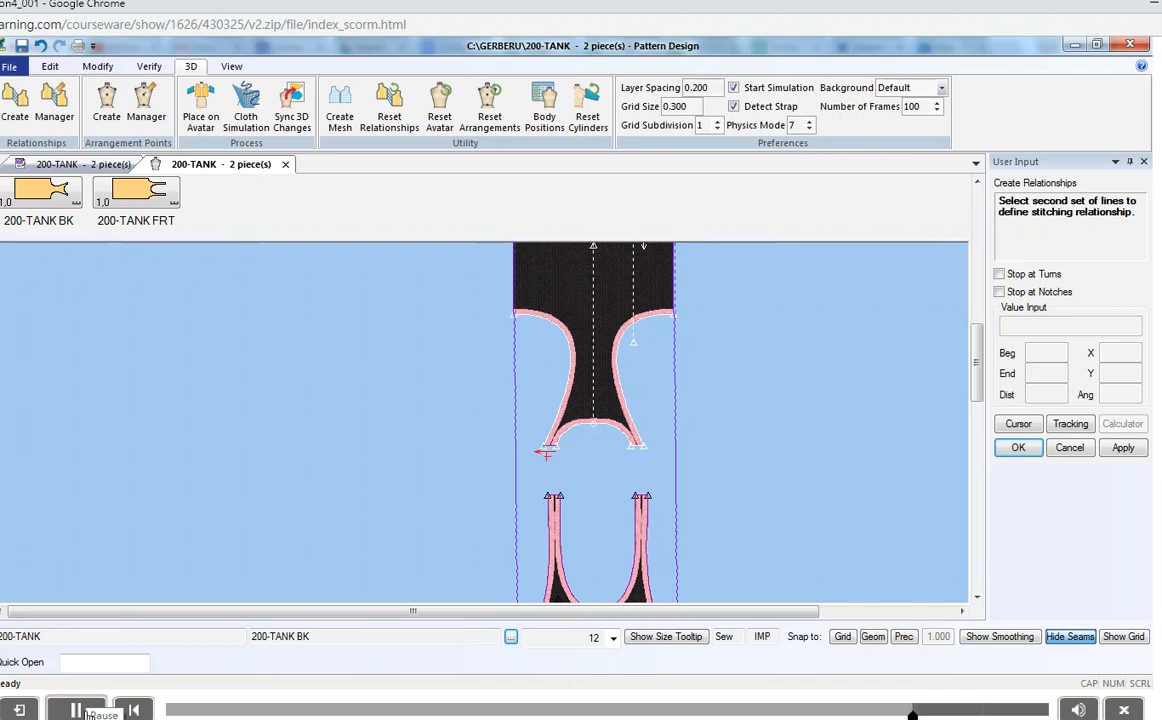
click(77, 710)
click(78, 710)
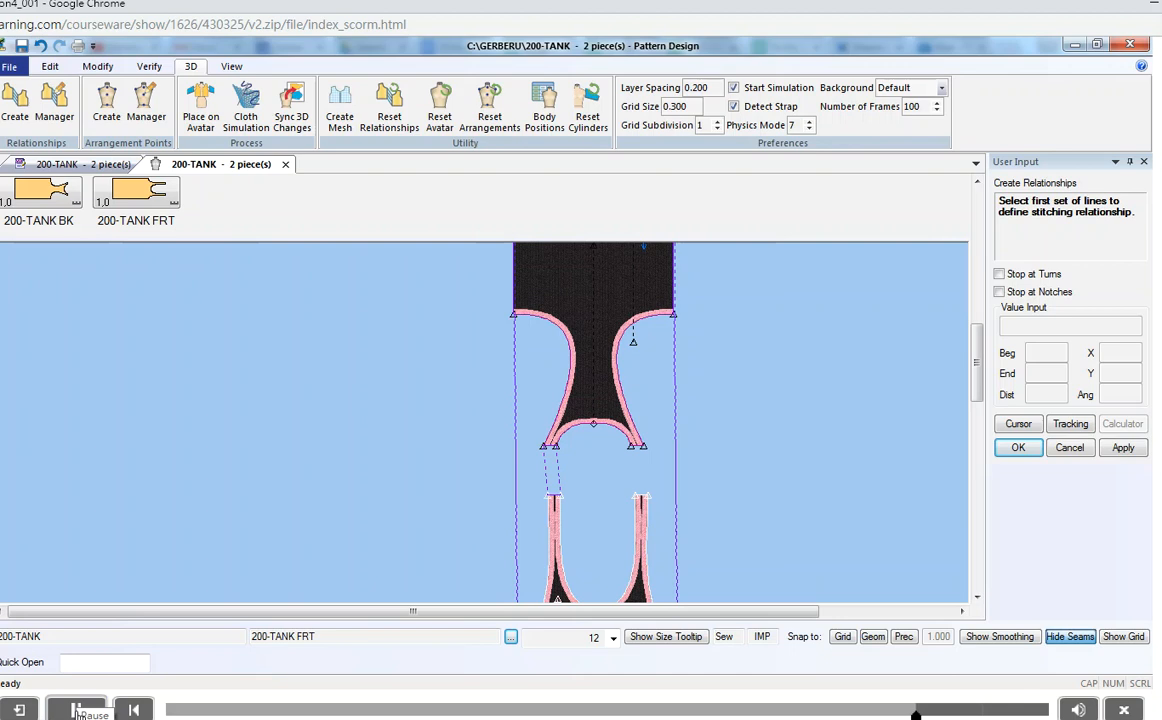
click(78, 710)
mouse_move(81, 719)
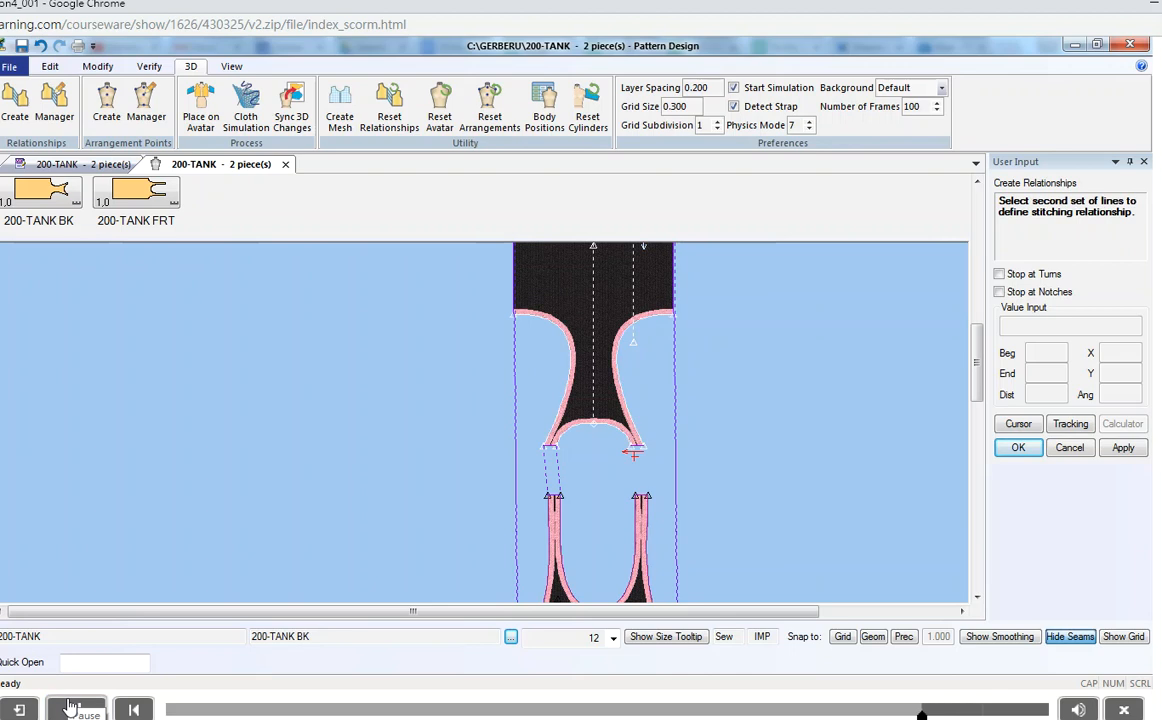
click(69, 707)
click(73, 708)
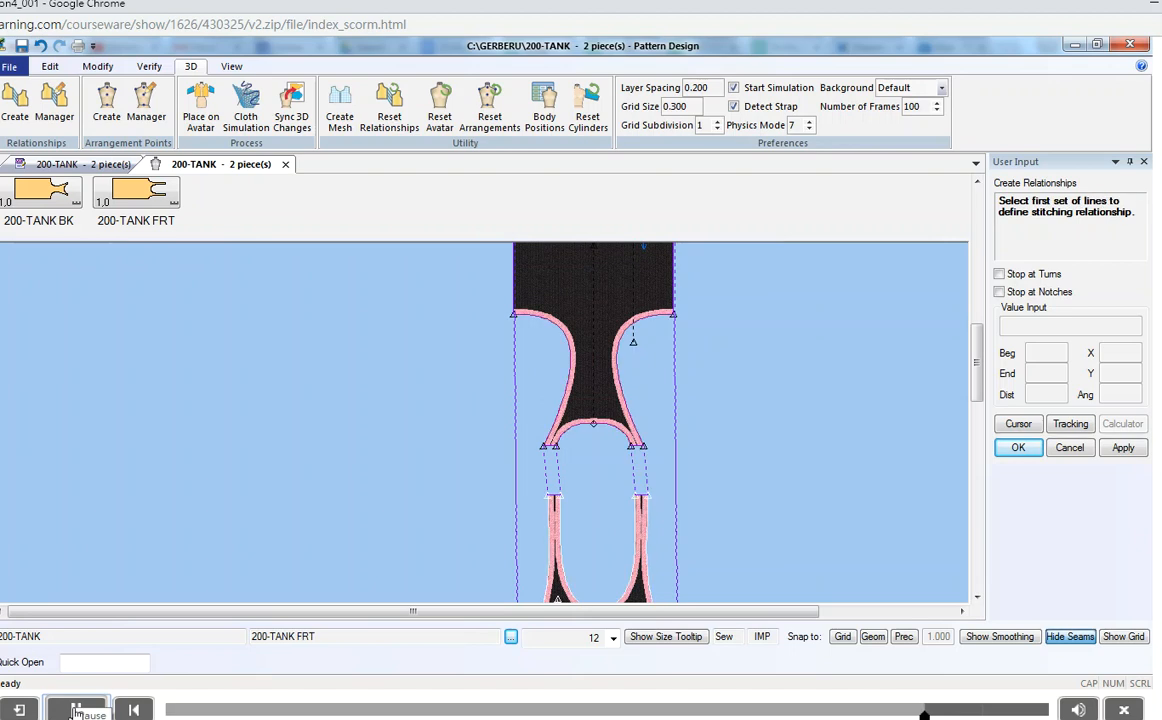
click(74, 709)
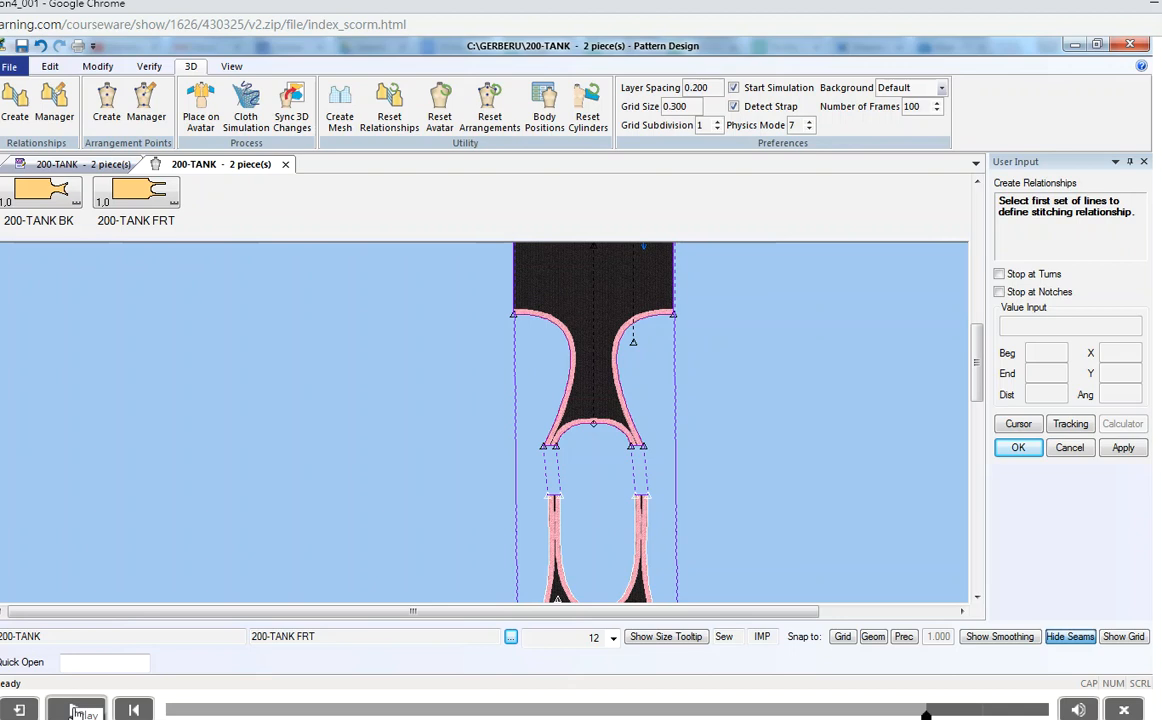
click(74, 711)
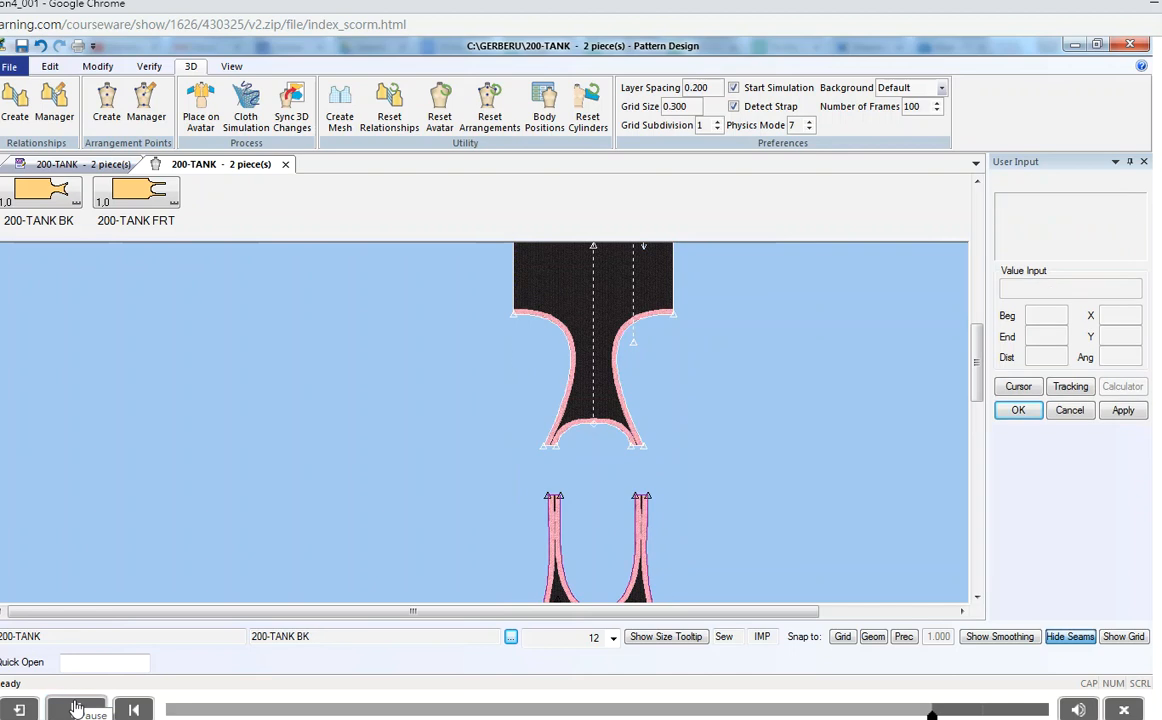
Step: Play the practice through placing the 200-TANK BK piece on the avatar's back and lowering it to fit
click(76, 708)
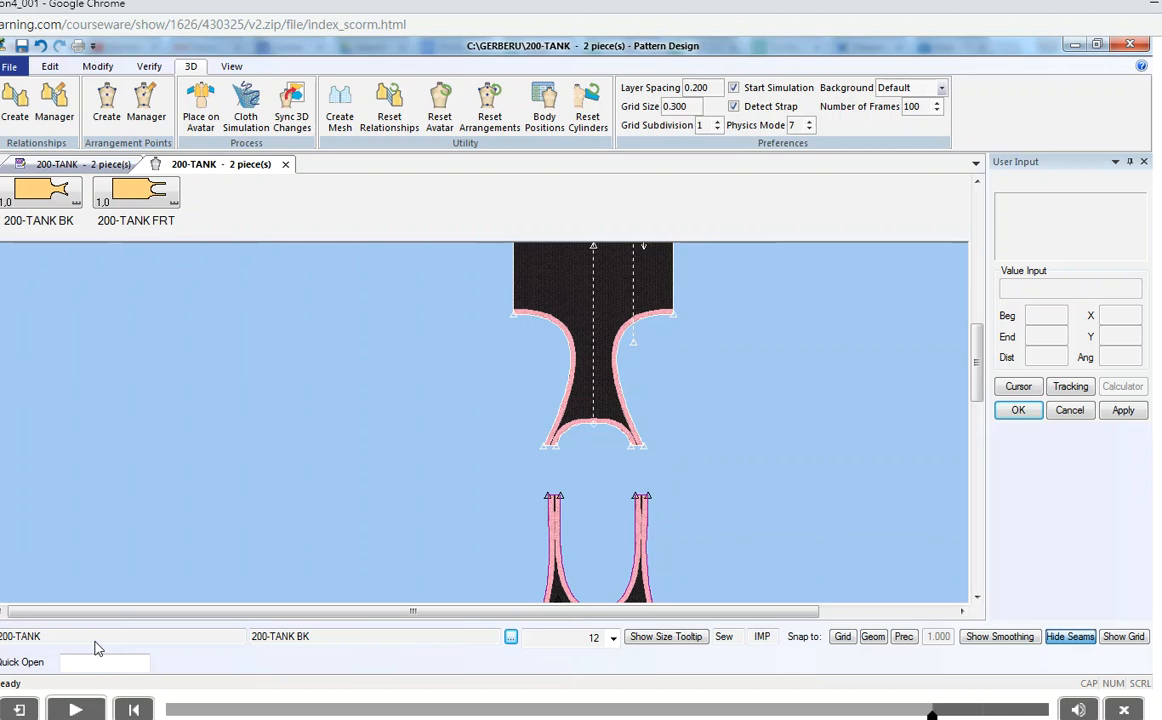
click(76, 711)
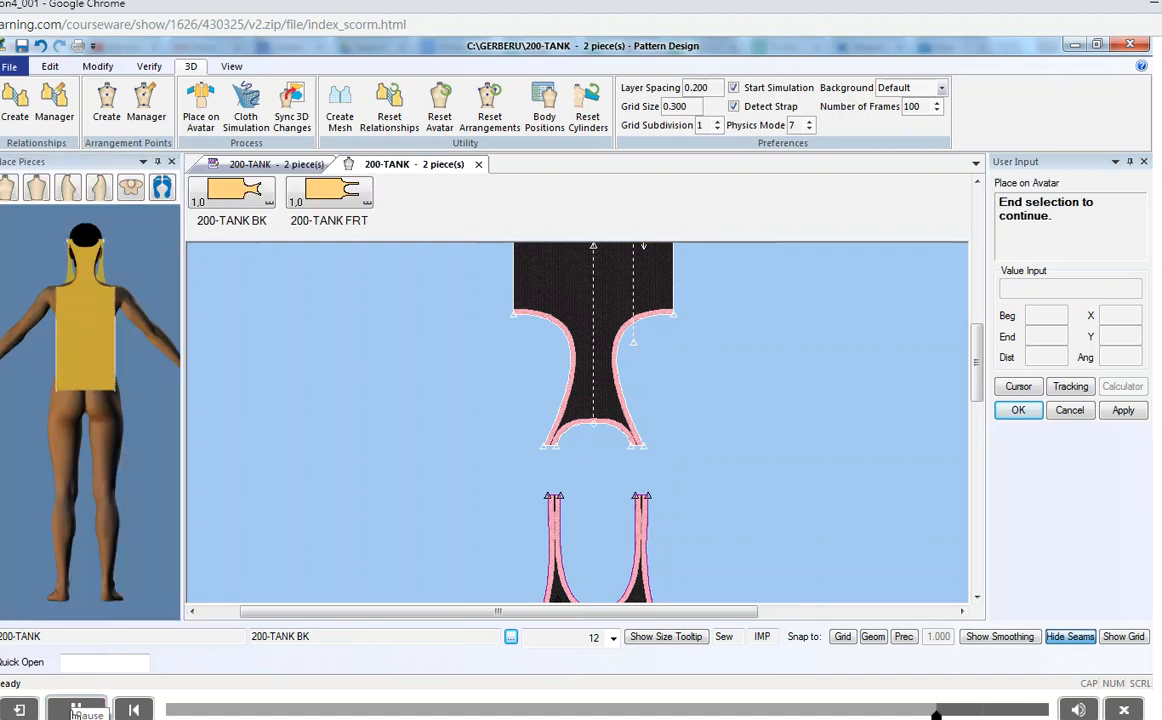
click(76, 711)
click(76, 711)
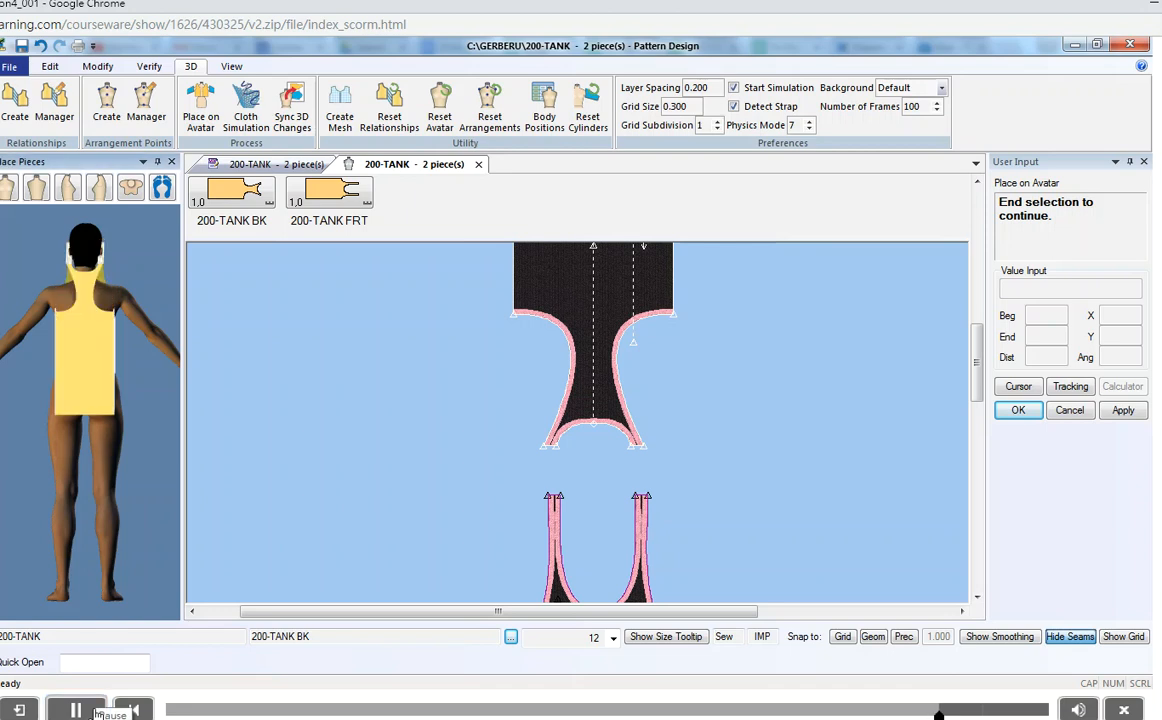
click(97, 712)
Step: Play the practice through placing the front piece on the avatar's front, lowering it and accepting the placement
click(74, 710)
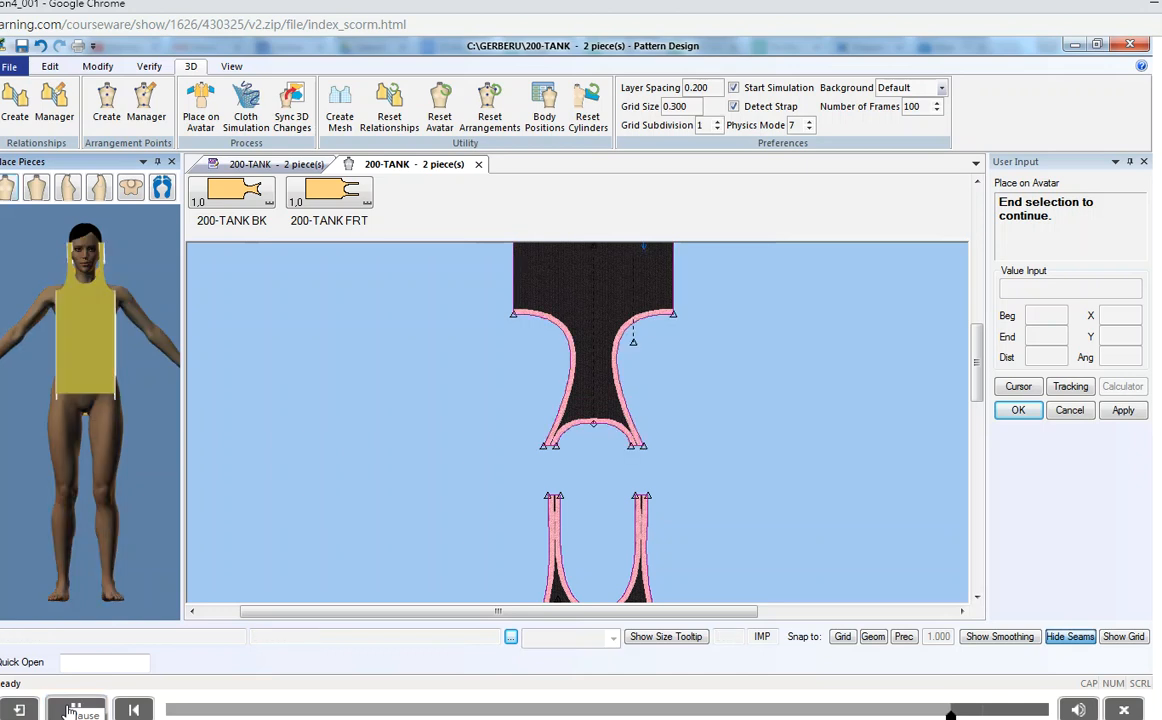
click(68, 710)
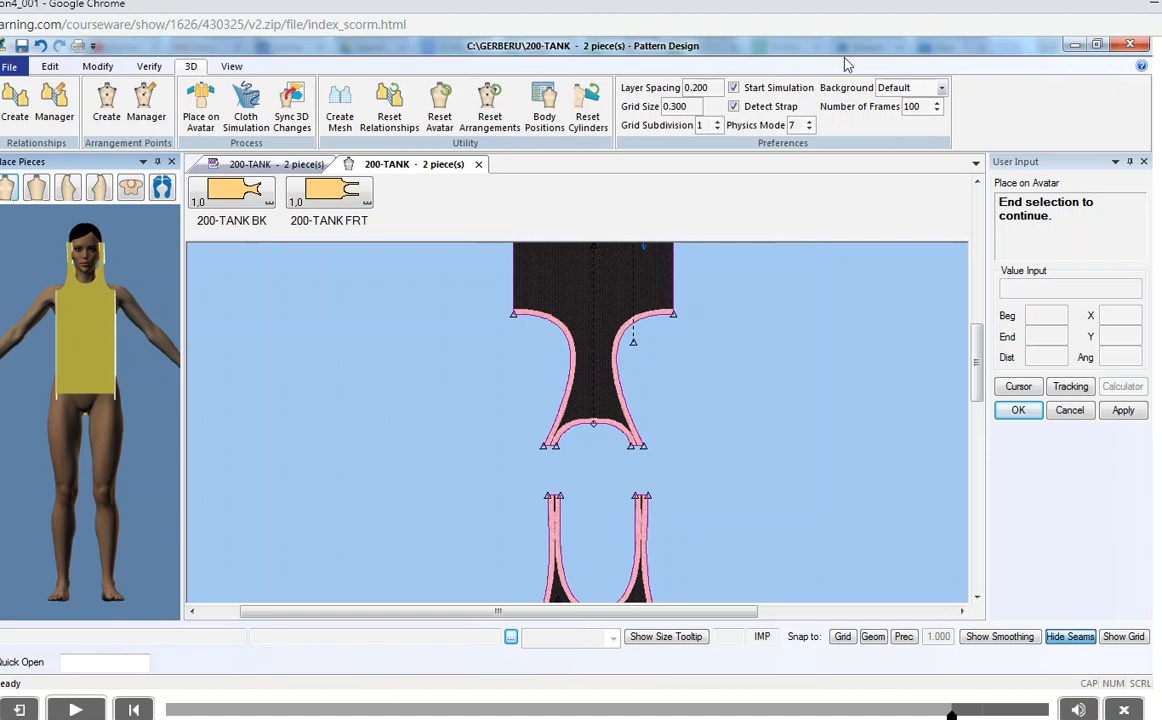
click(75, 709)
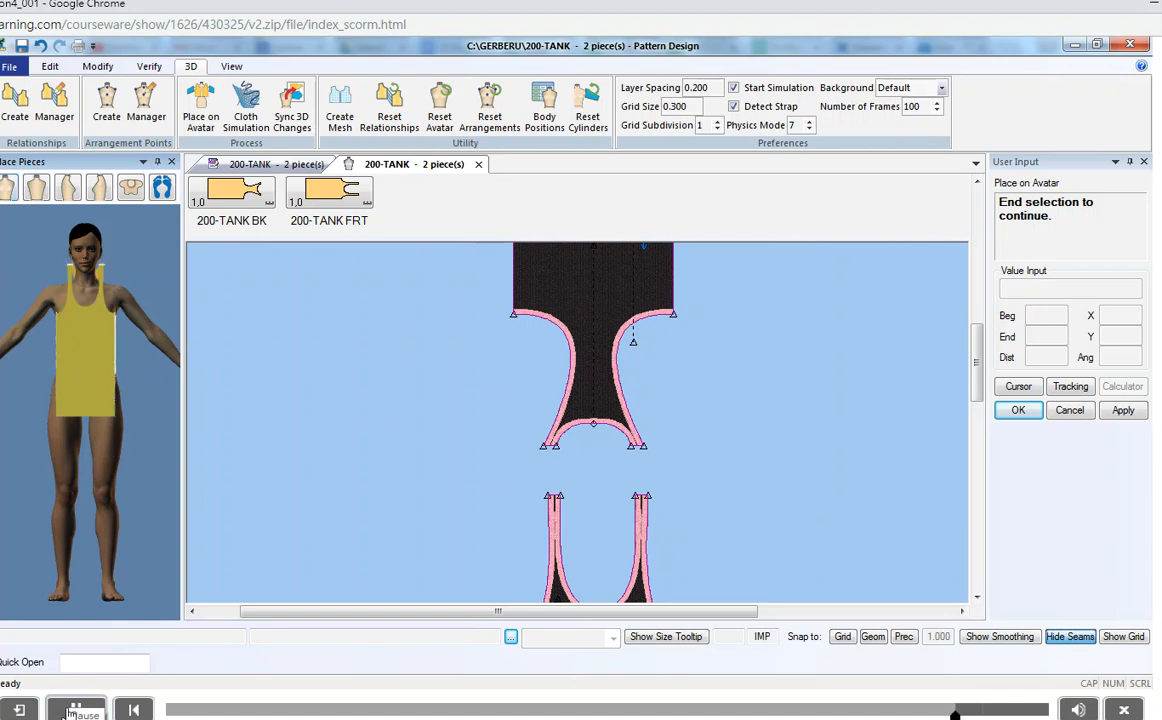
click(75, 709)
click(72, 711)
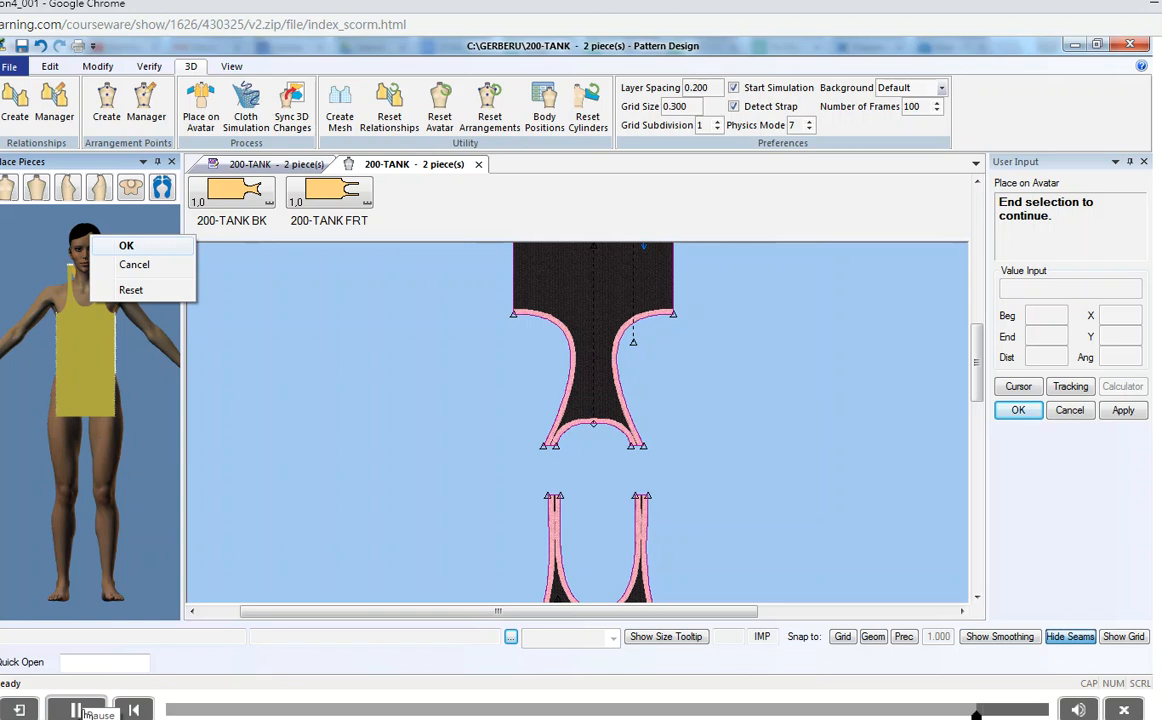
click(76, 709)
click(80, 710)
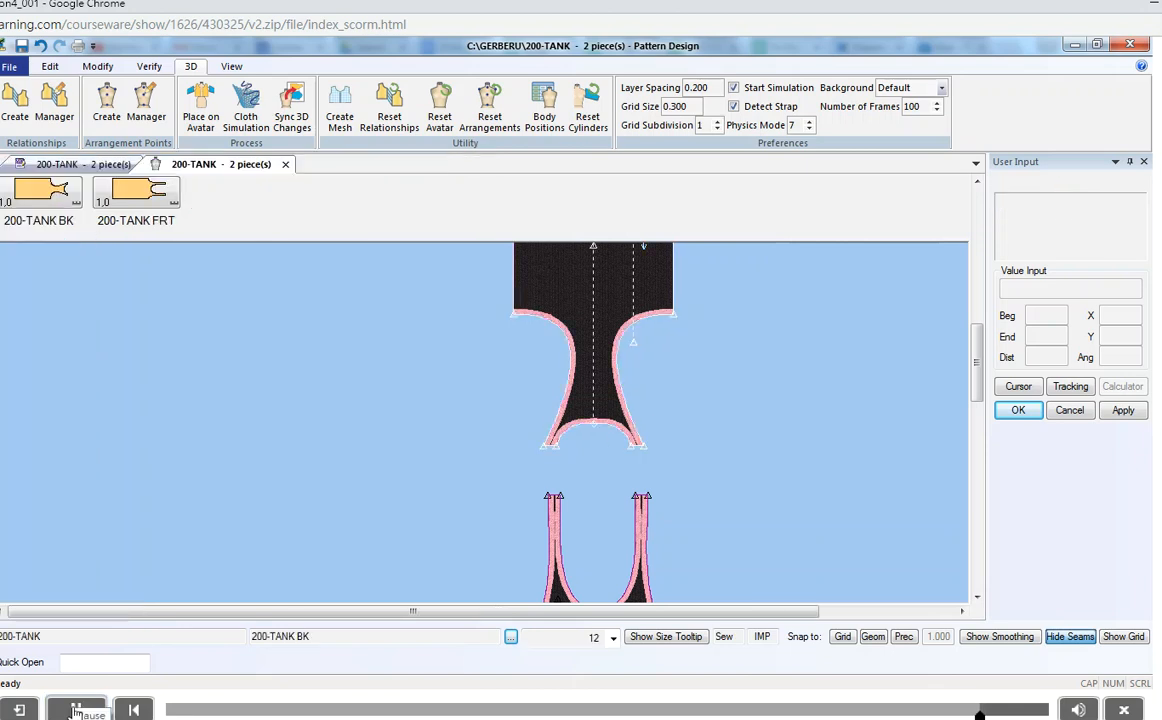
Step: Play the practice through simulating the tank top on the avatar in AccuMark 3D, and continue the lesson
click(75, 710)
click(75, 711)
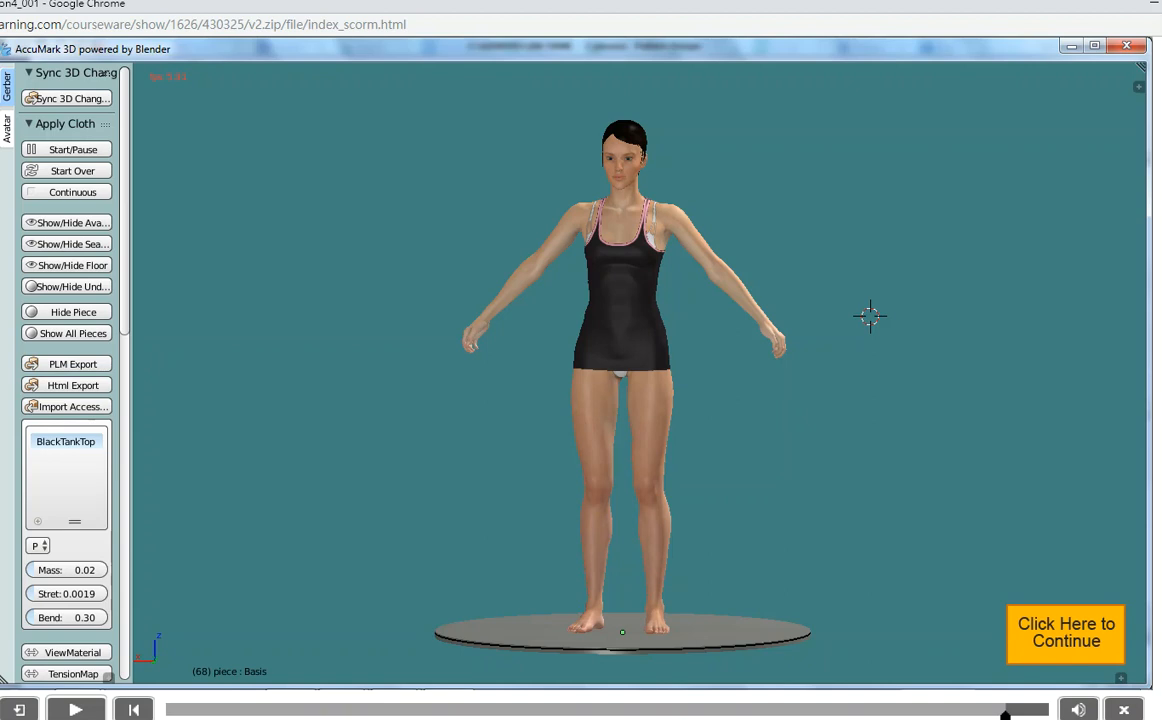
click(76, 709)
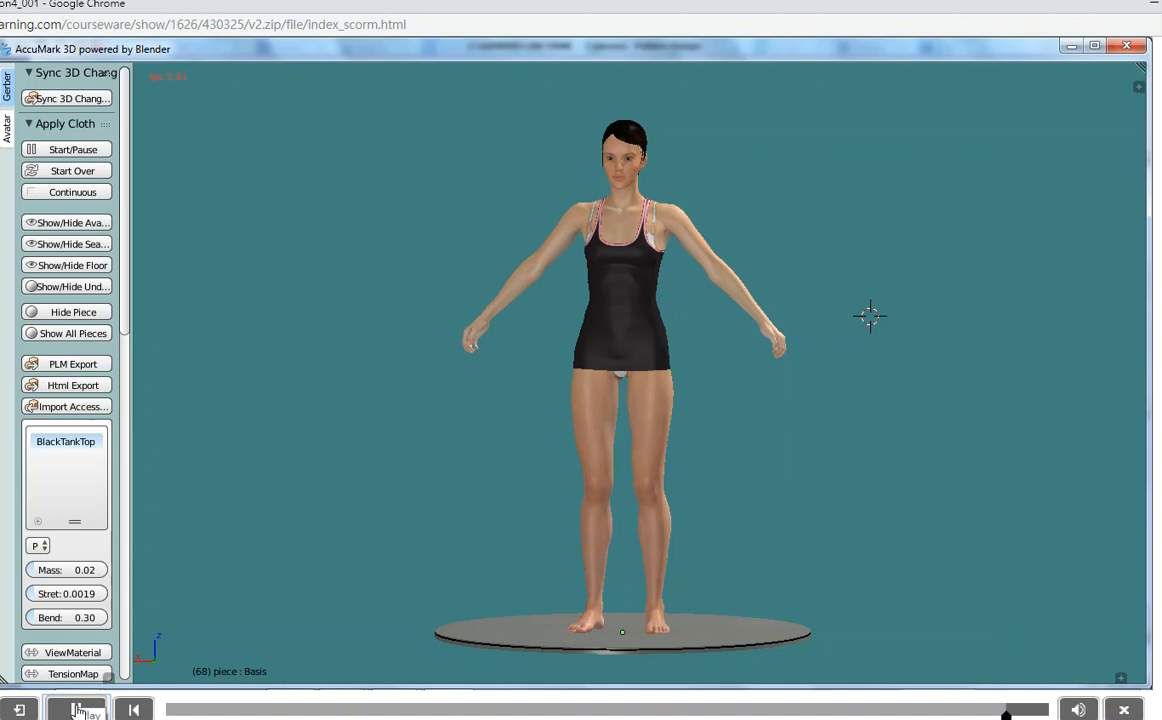